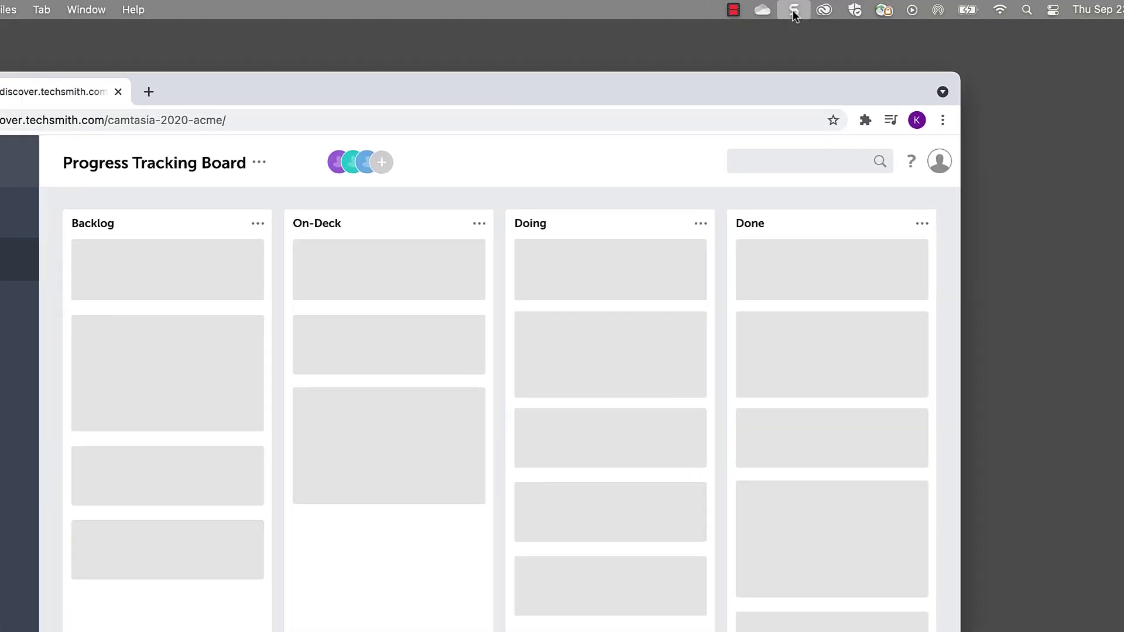
- Switch Snagit's capture settings to Video mode with the Region selection
{"action": "left_click", "coordinate": [836, 9]}
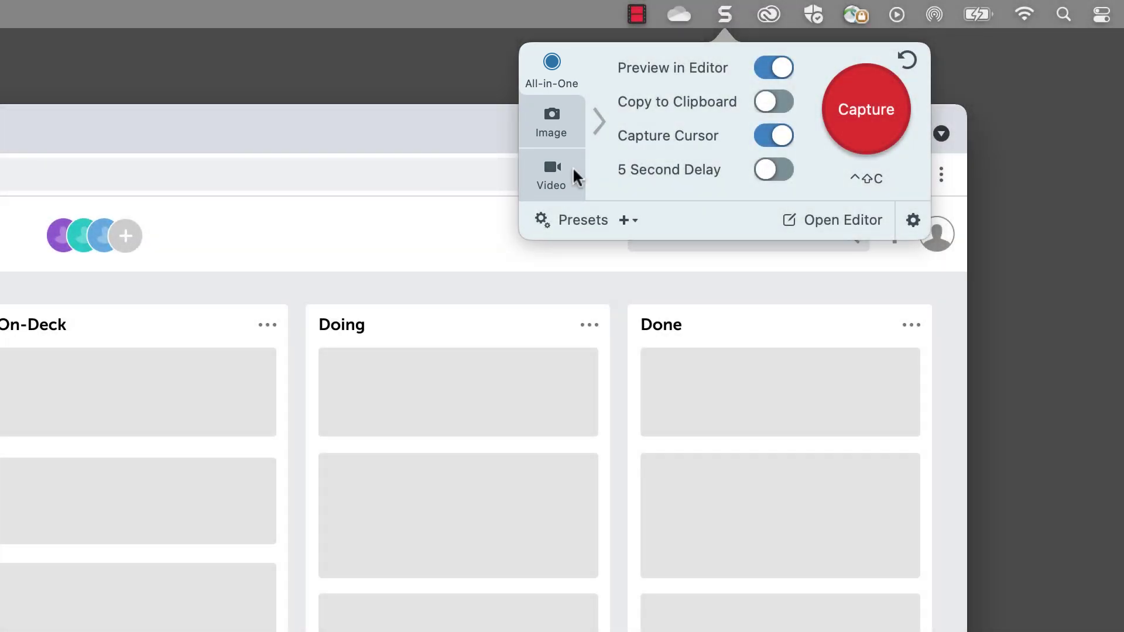
{"action": "left_click", "coordinate": [575, 171]}
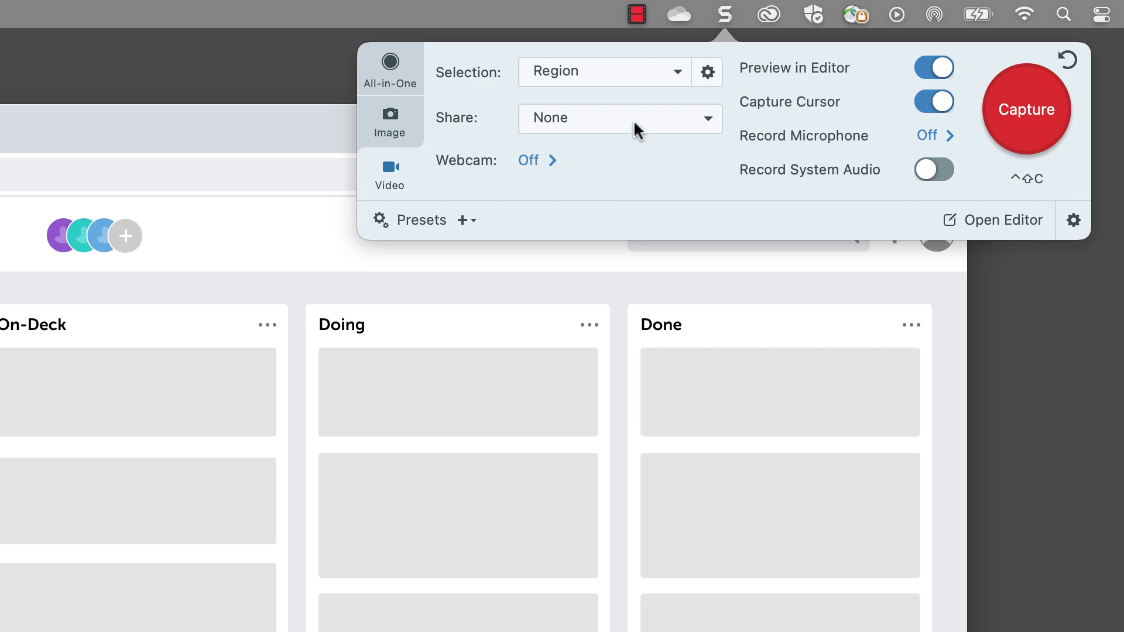
{"action": "left_click", "coordinate": [638, 76]}
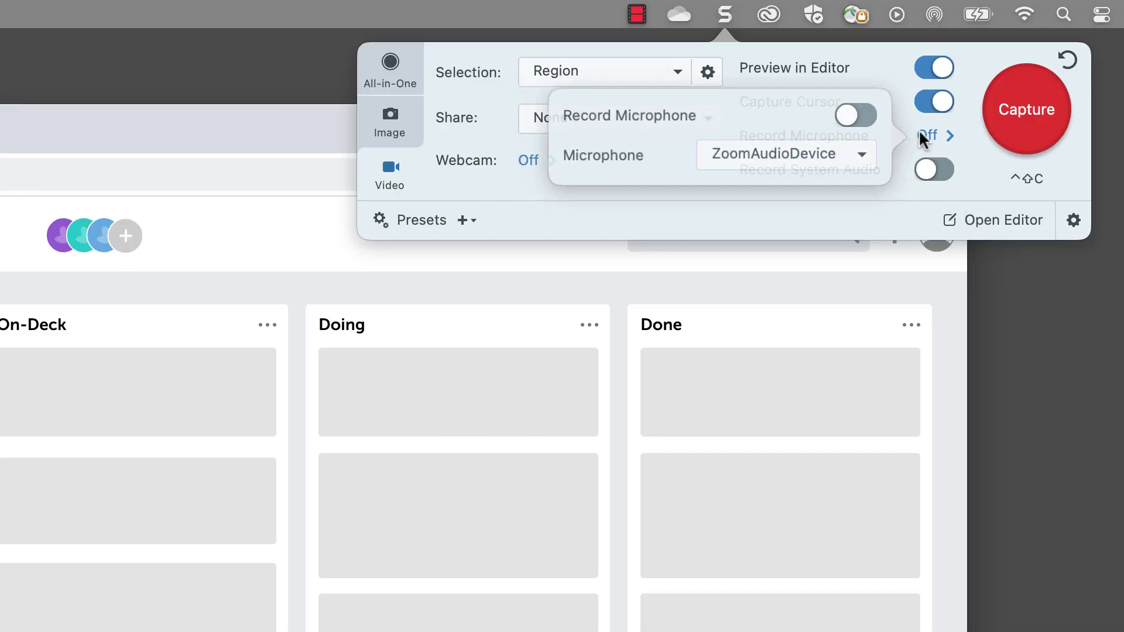
- Toggle microphone and system audio recording on and back off, leaving both off
{"action": "left_click", "coordinate": [856, 115]}
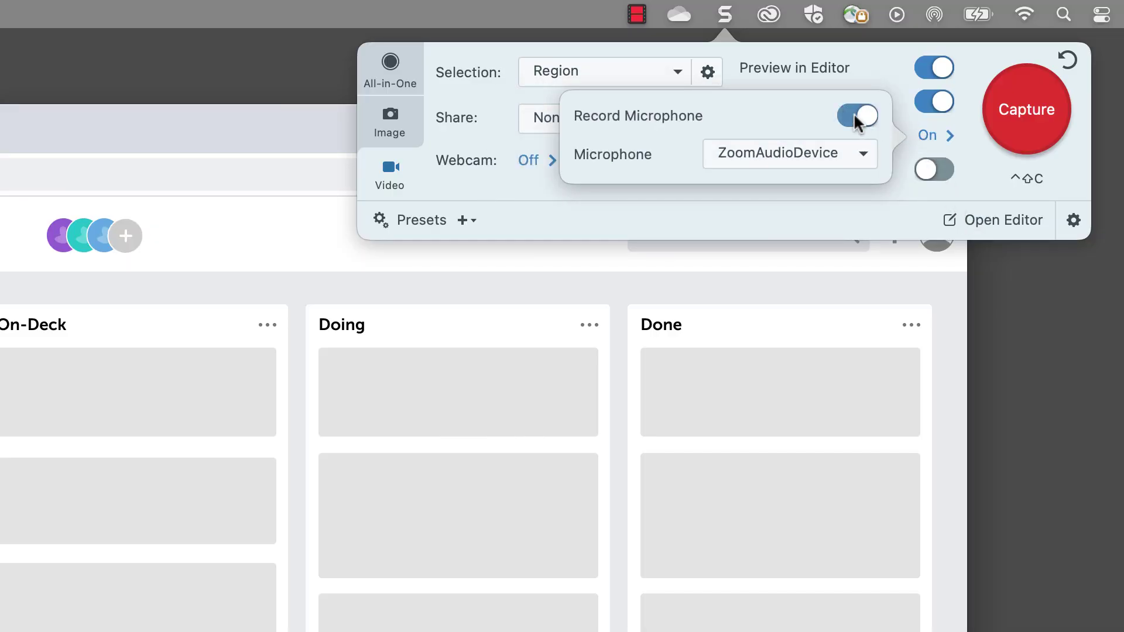
{"action": "left_click", "coordinate": [933, 171]}
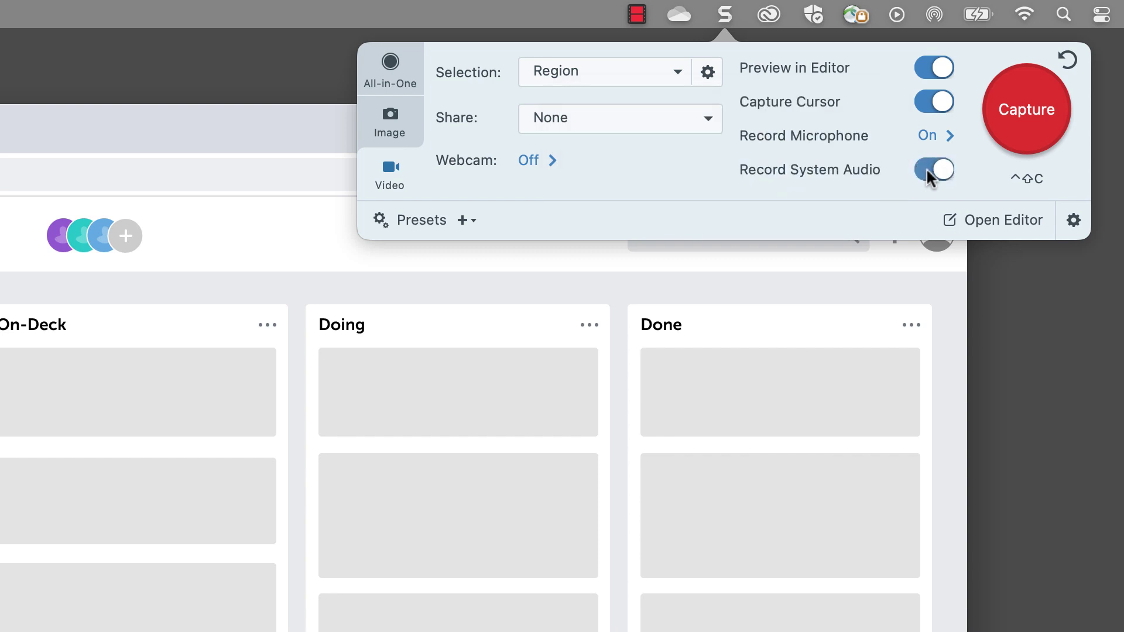
{"action": "left_click", "coordinate": [930, 137]}
{"action": "left_click", "coordinate": [867, 116]}
{"action": "left_click", "coordinate": [934, 170]}
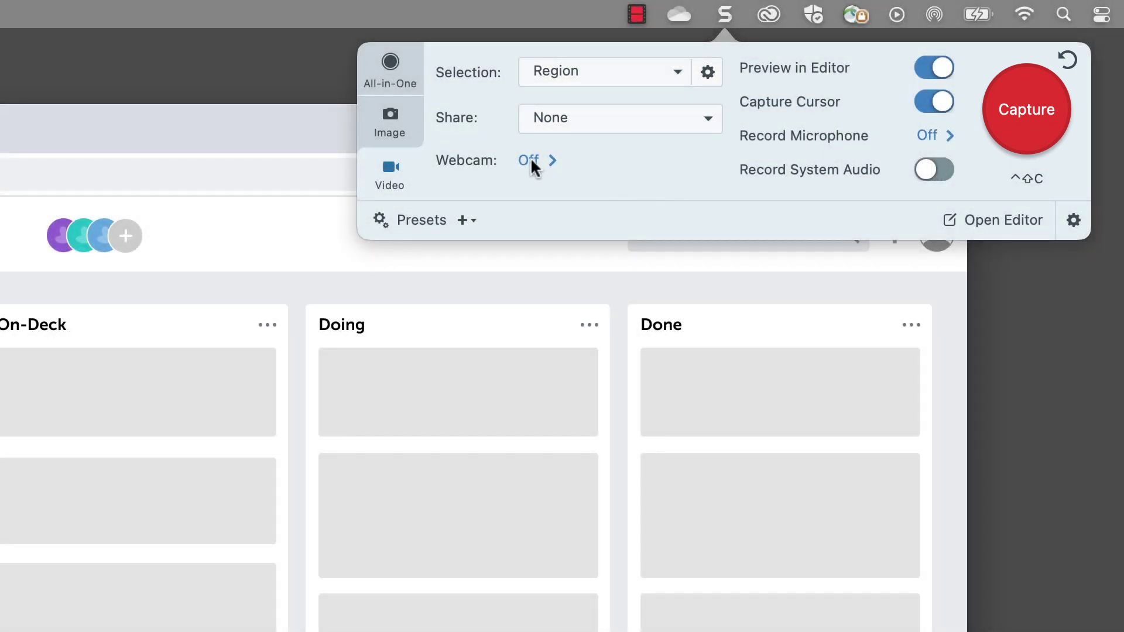
- Enable webcam recording and choose the EOS Webcam
{"action": "left_click", "coordinate": [531, 157]}
{"action": "left_click", "coordinate": [869, 68]}
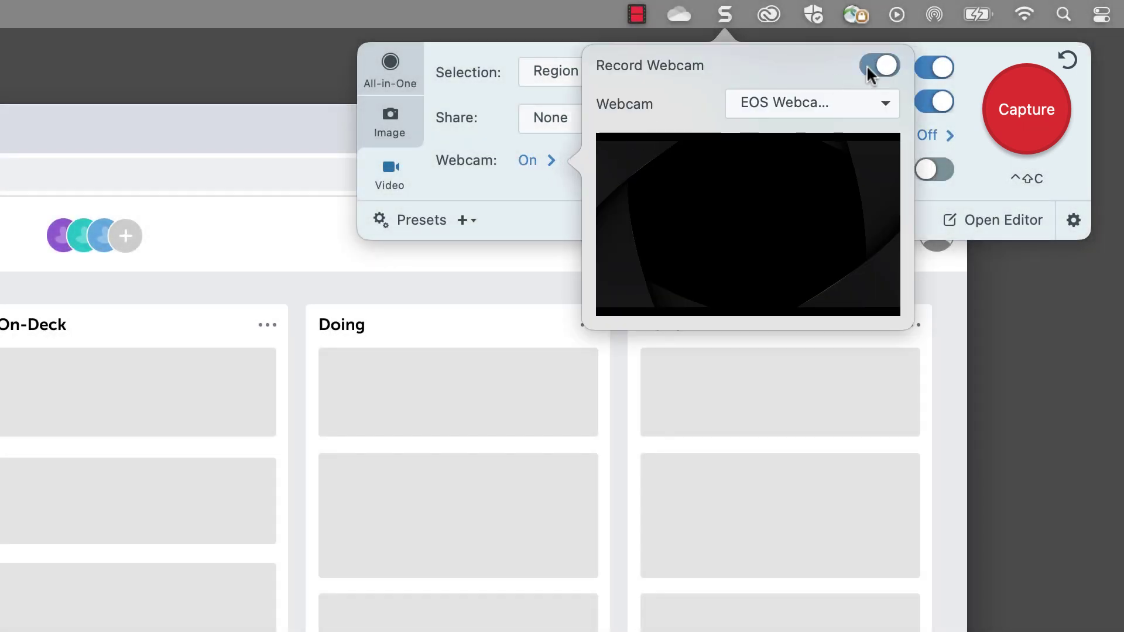
{"action": "left_click", "coordinate": [860, 104]}
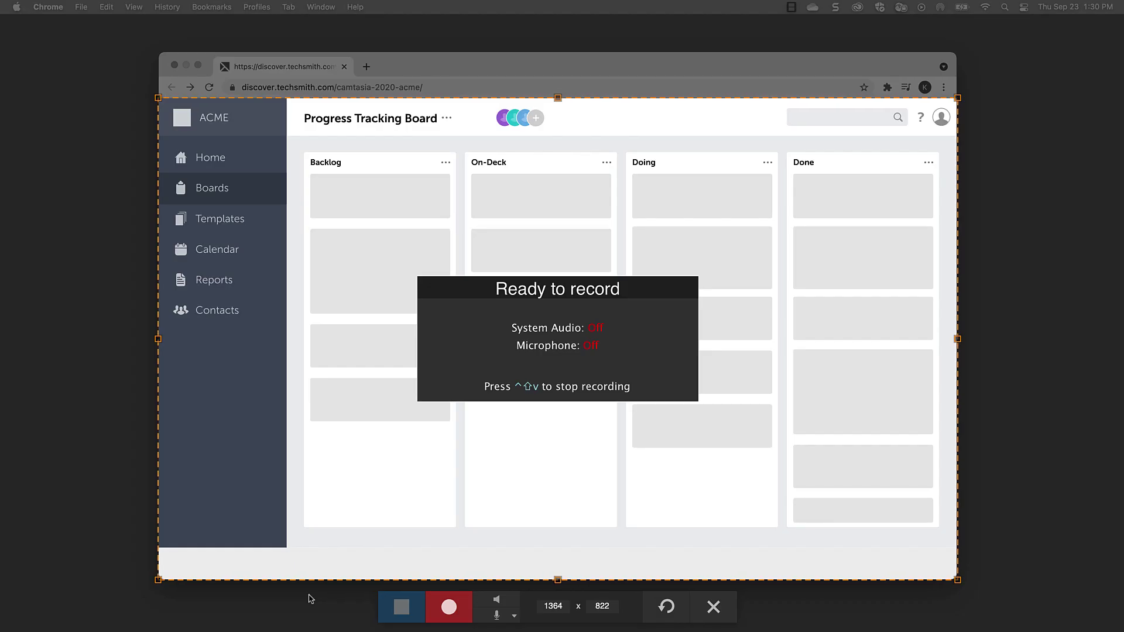
- Start the region recording, open Manage Members and enter the new member's email address
{"action": "left_click", "coordinate": [450, 609]}
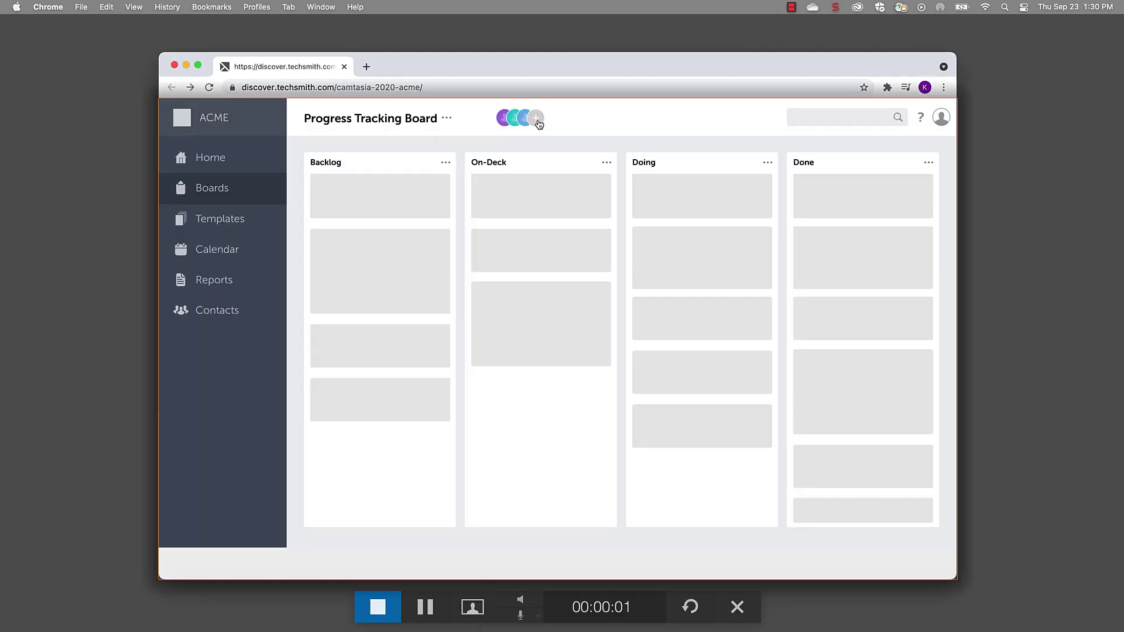
{"action": "left_click", "coordinate": [536, 117]}
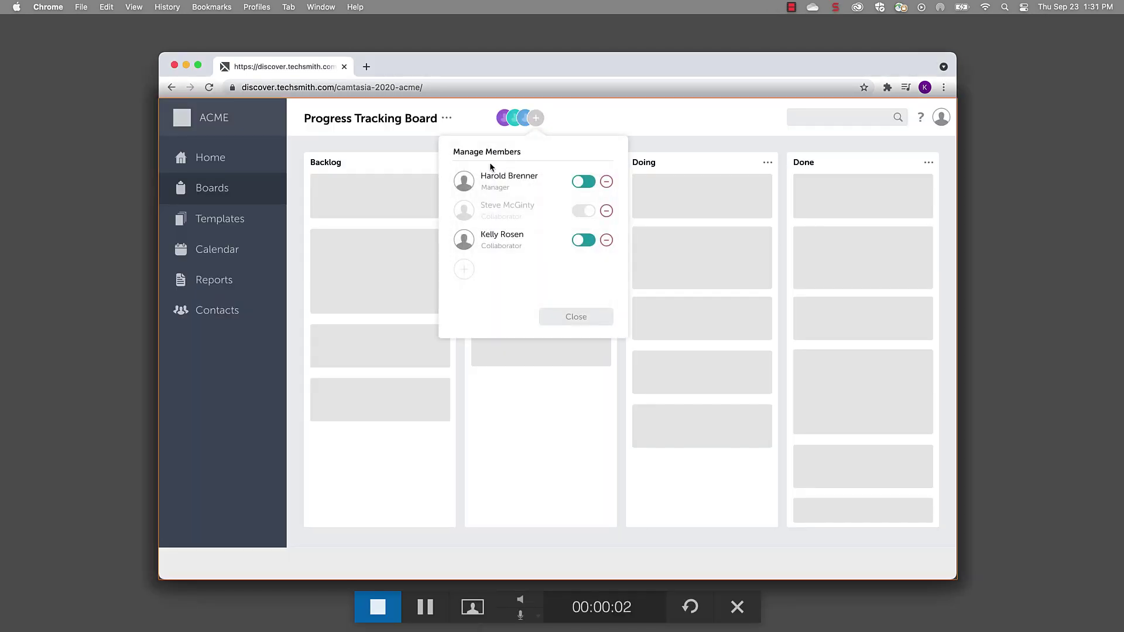
{"action": "left_click", "coordinate": [463, 270]}
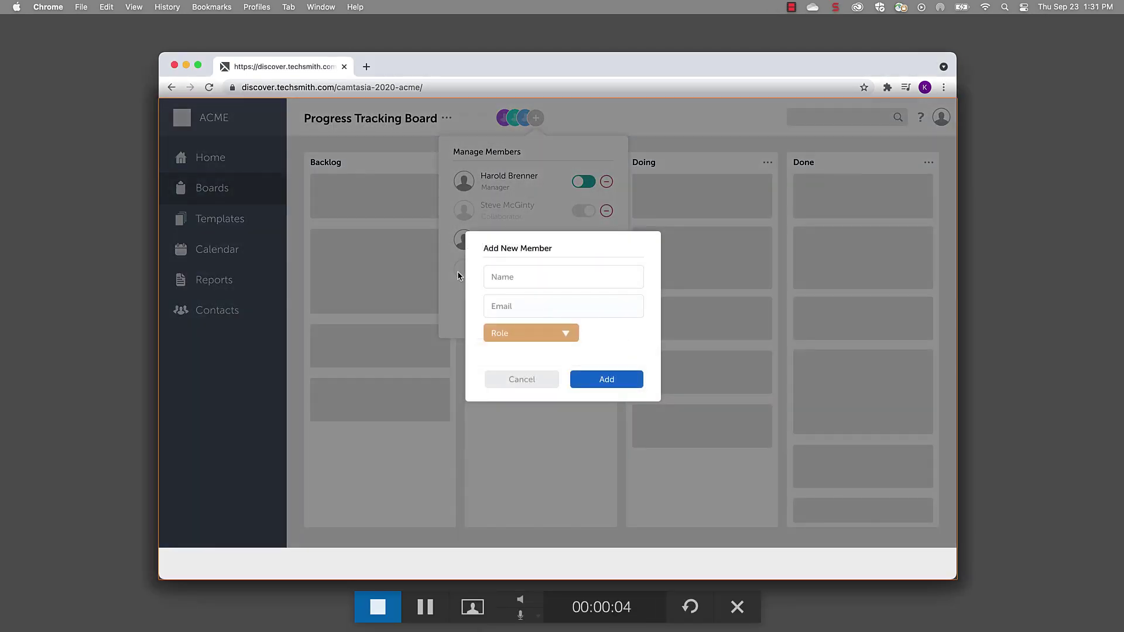
{"action": "left_click", "coordinate": [510, 307]}
- Set the new member's role to Follower, add them, and stop recording
{"action": "left_click", "coordinate": [530, 333]}
{"action": "left_click", "coordinate": [518, 382]}
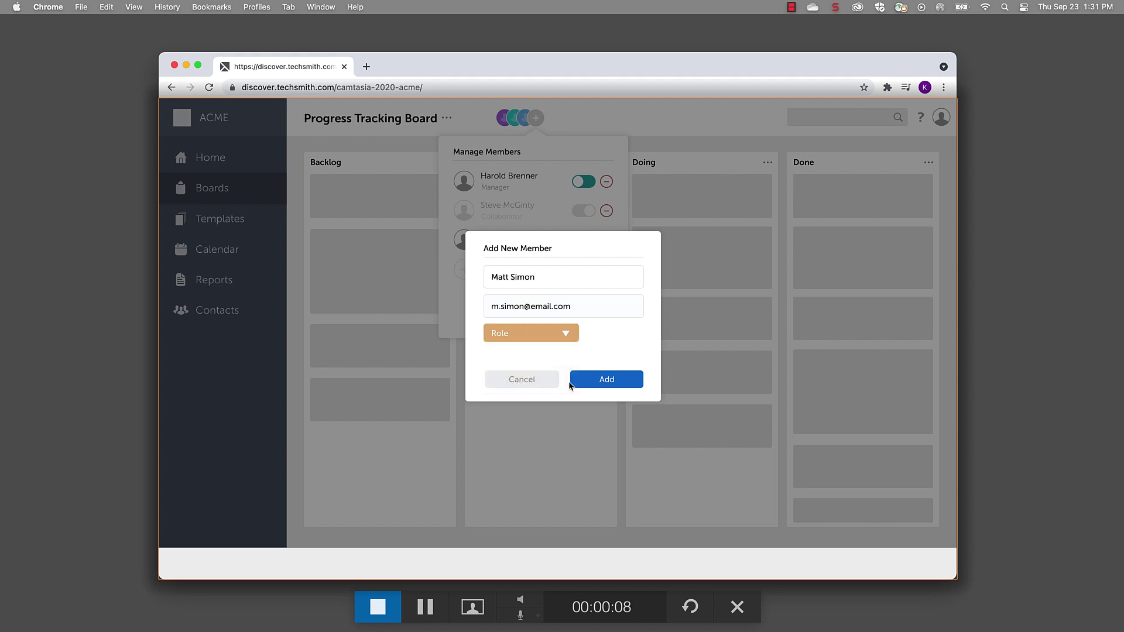
{"action": "left_click", "coordinate": [589, 381]}
{"action": "left_click", "coordinate": [379, 611]}
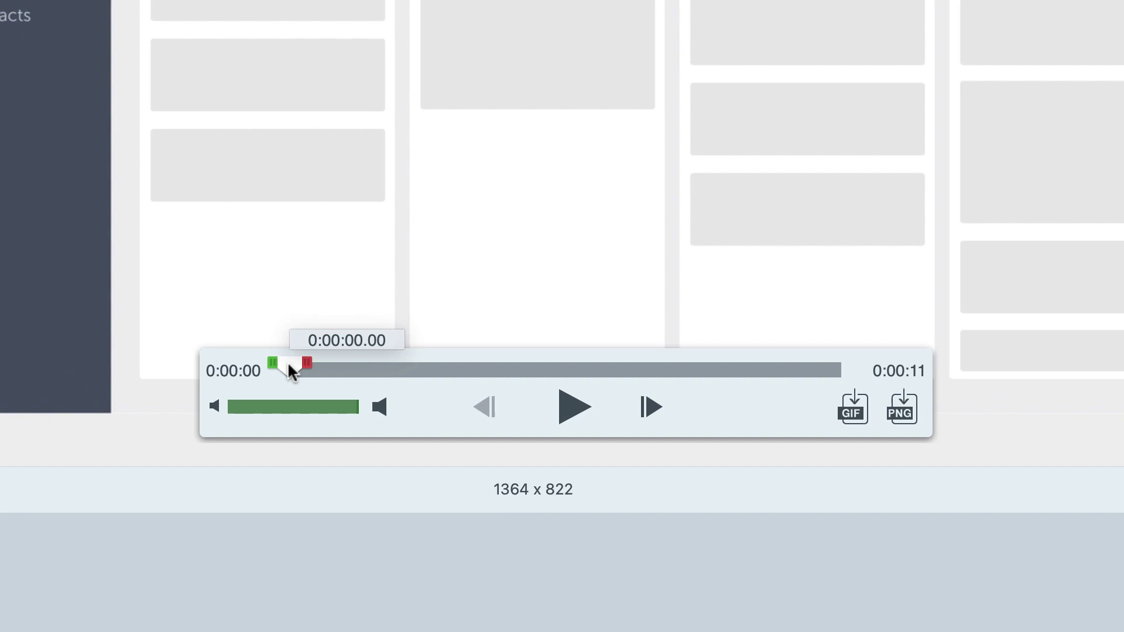
- Cut roughly the first second from the clip, leaving a 9-second video
{"action": "mouse_move", "coordinate": [287, 366]}
{"action": "left_mouse_down"}
{"action": "mouse_move", "coordinate": [376, 369]}
{"action": "mouse_move", "coordinate": [265, 363]}
{"action": "left_mouse_up"}
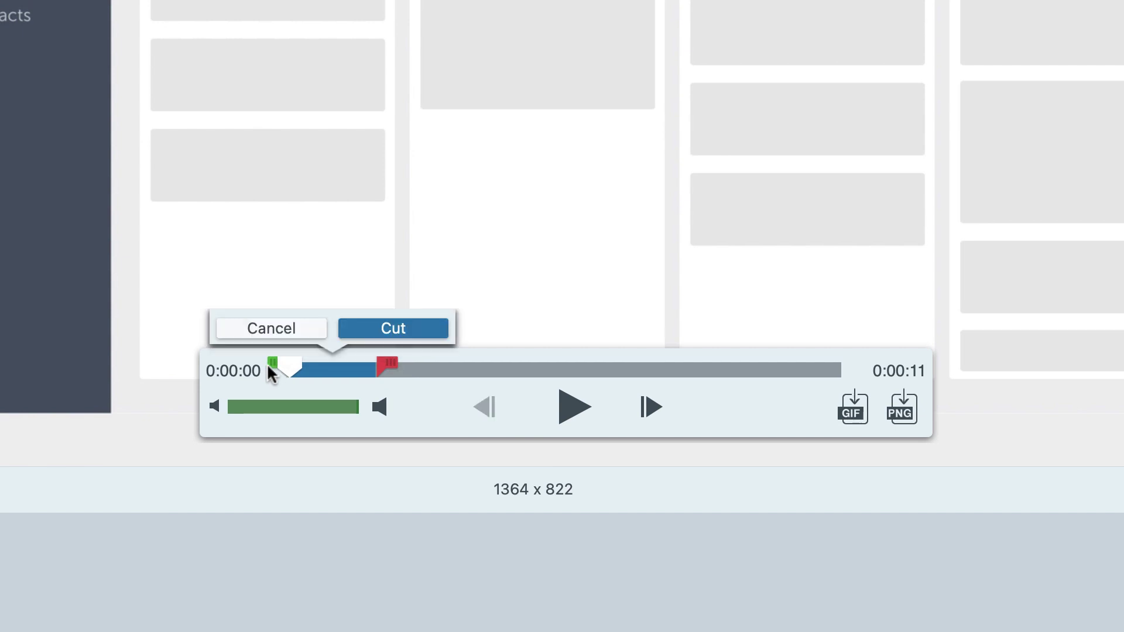
{"action": "left_click", "coordinate": [358, 331]}
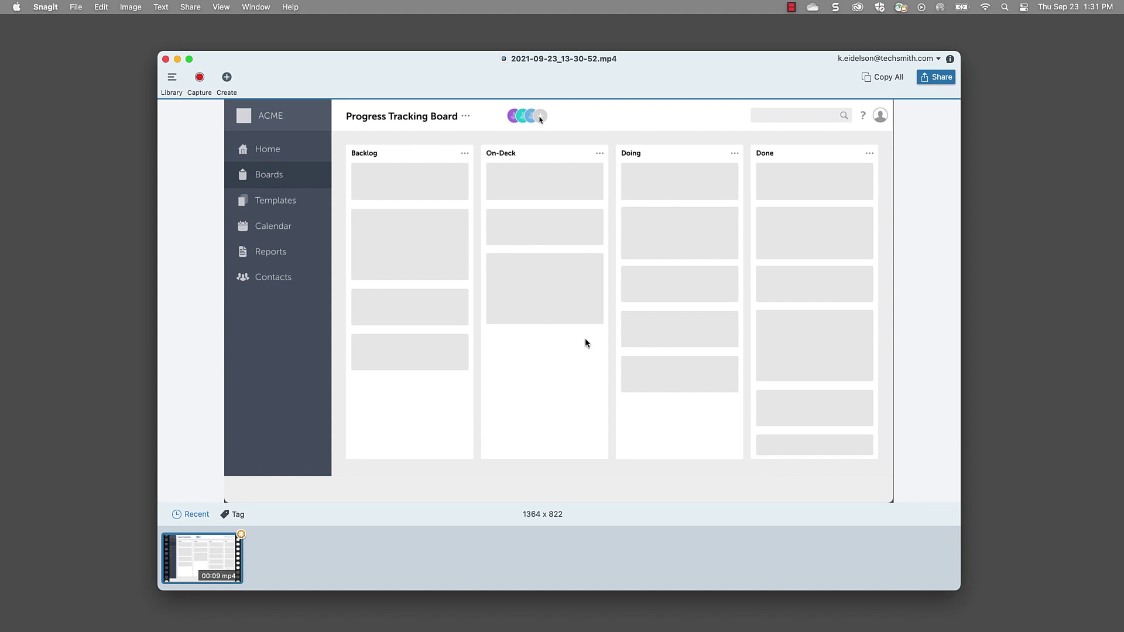
- Show the Share destinations list in the Snagit editor
{"action": "left_click", "coordinate": [939, 82]}
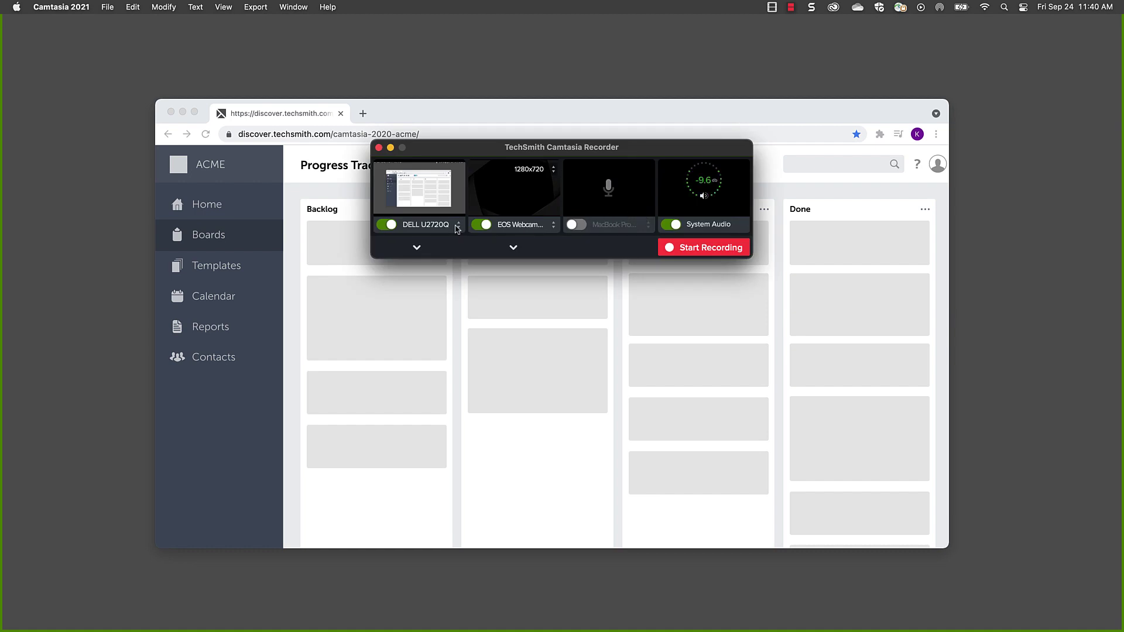
- Record the full DELL U2720Q screen with webcam off and the ZoomAudioDevice microphone on
{"action": "left_click", "coordinate": [458, 228]}
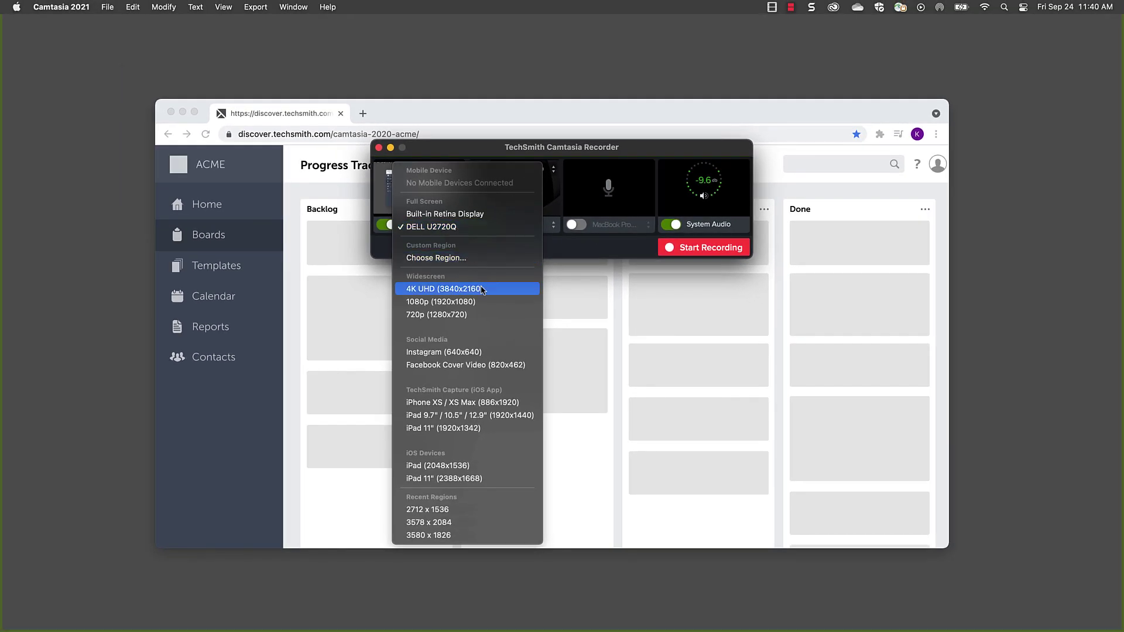
{"action": "left_click", "coordinate": [551, 244]}
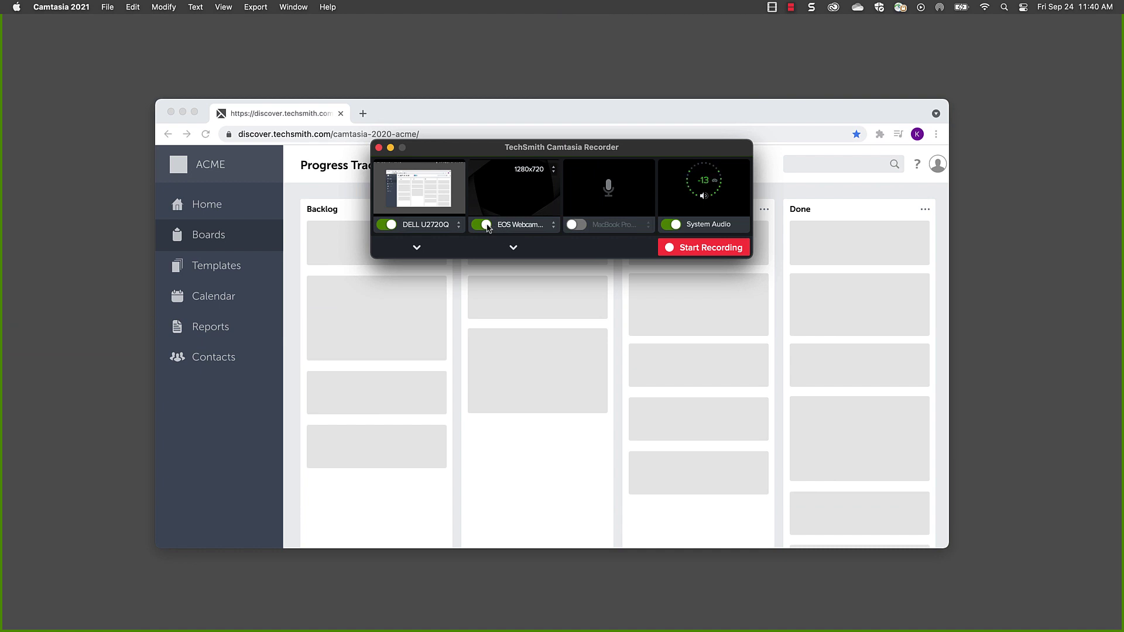
{"action": "left_click", "coordinate": [484, 224]}
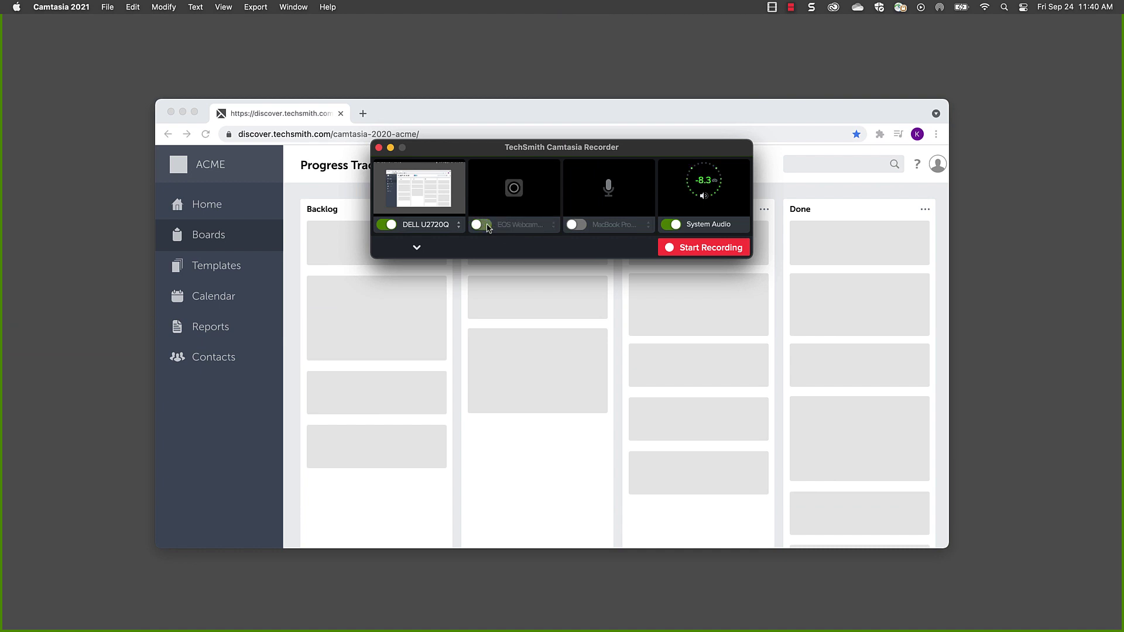
{"action": "left_click", "coordinate": [575, 225]}
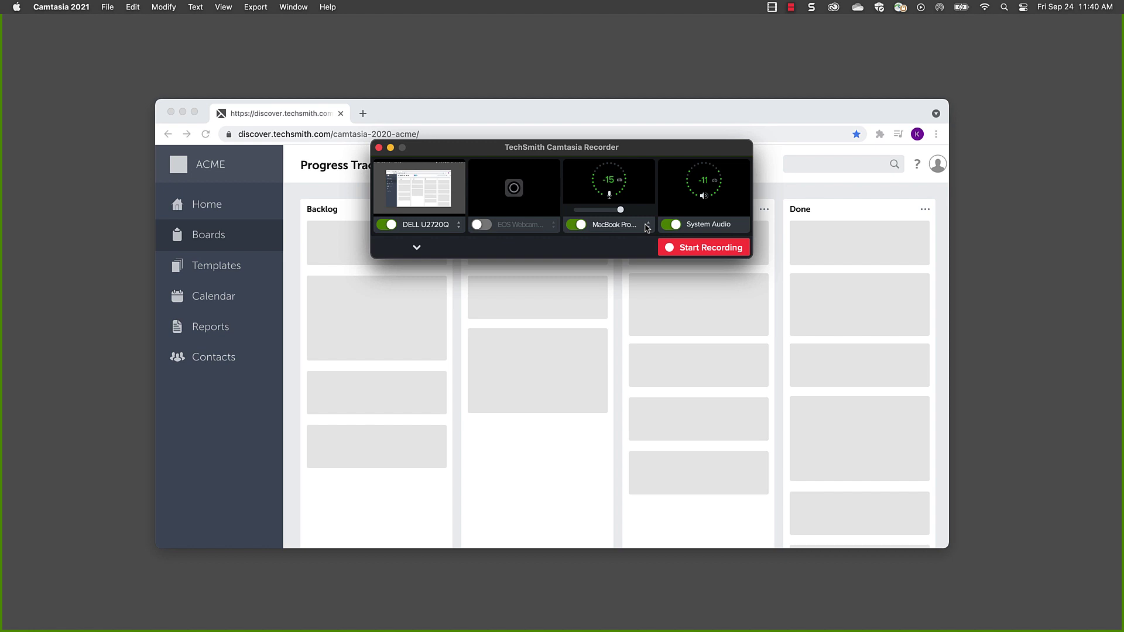
{"action": "left_click", "coordinate": [646, 227]}
{"action": "left_click", "coordinate": [645, 215]}
{"action": "left_click", "coordinate": [692, 247]}
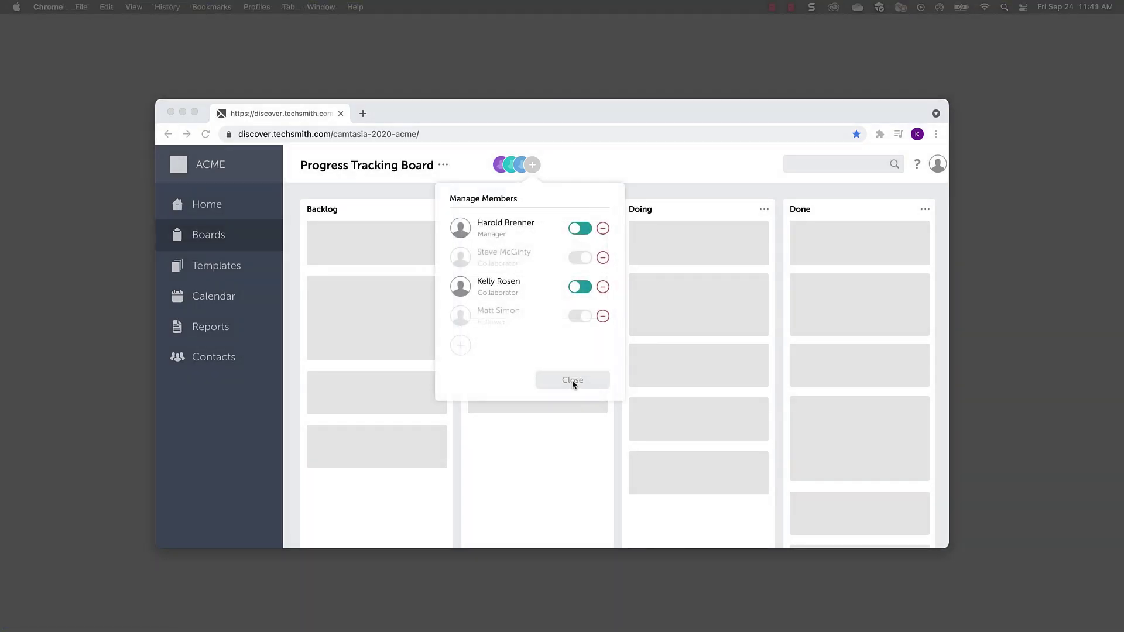
- Stop the Camtasia recording so Rec 9-24-2021 6 opens in the editor
{"action": "left_click", "coordinate": [773, 8]}
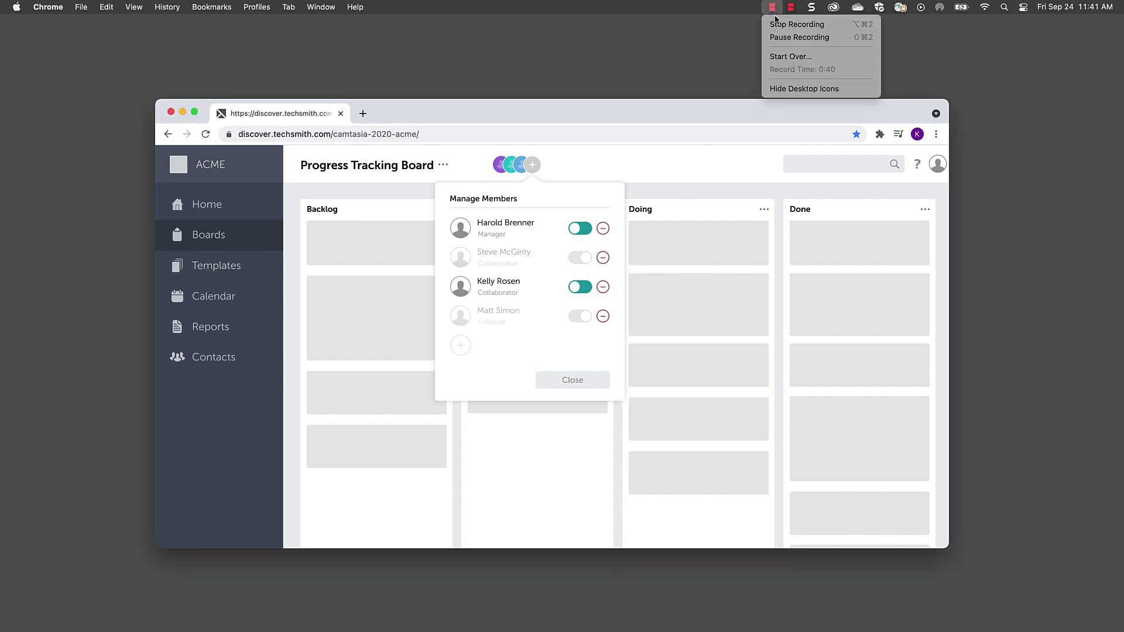
{"action": "left_click", "coordinate": [777, 24]}
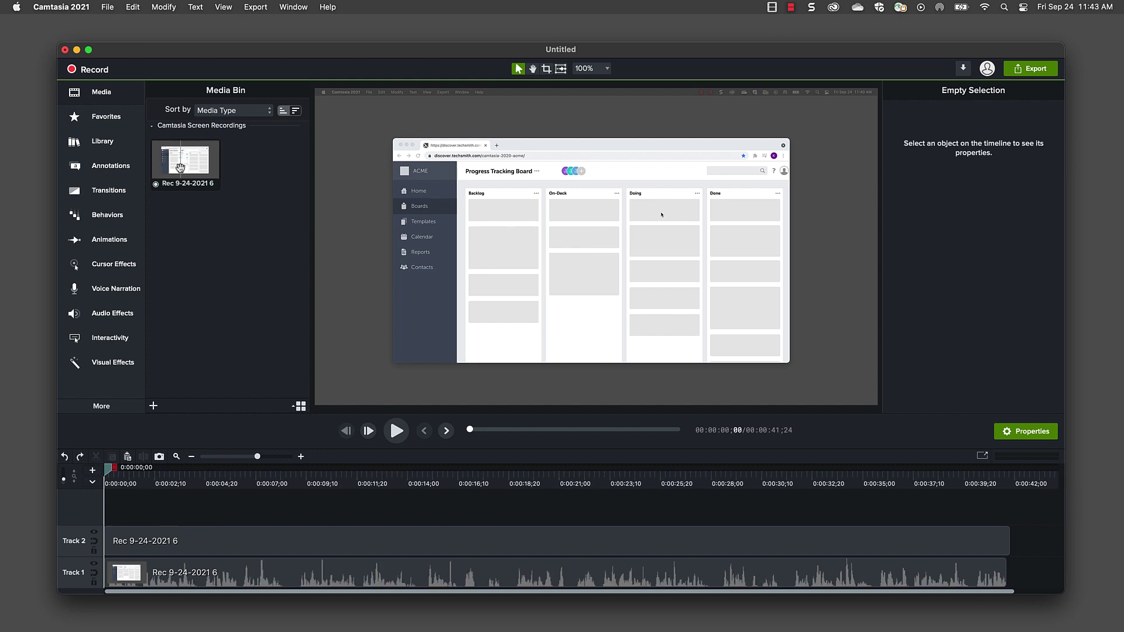
- Put the recording on the timeline and cut out the 7;00–7;25 section
{"action": "left_click_drag", "start_coordinate": [185, 161], "coordinate": [112, 513]}
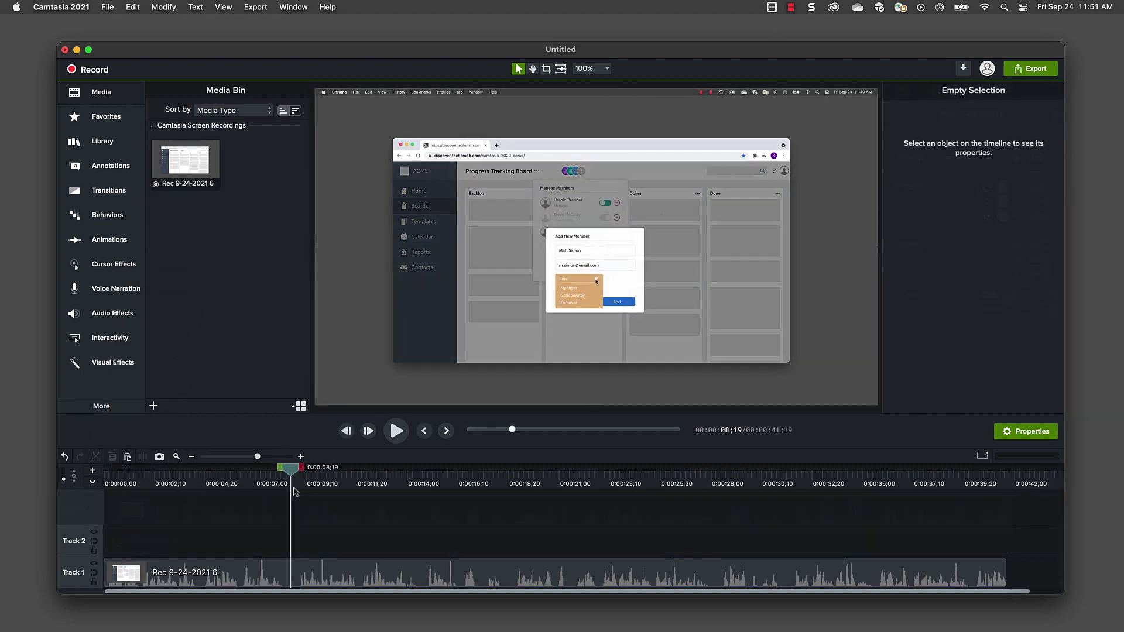
{"action": "left_click_drag", "start_coordinate": [281, 468], "coordinate": [263, 472]}
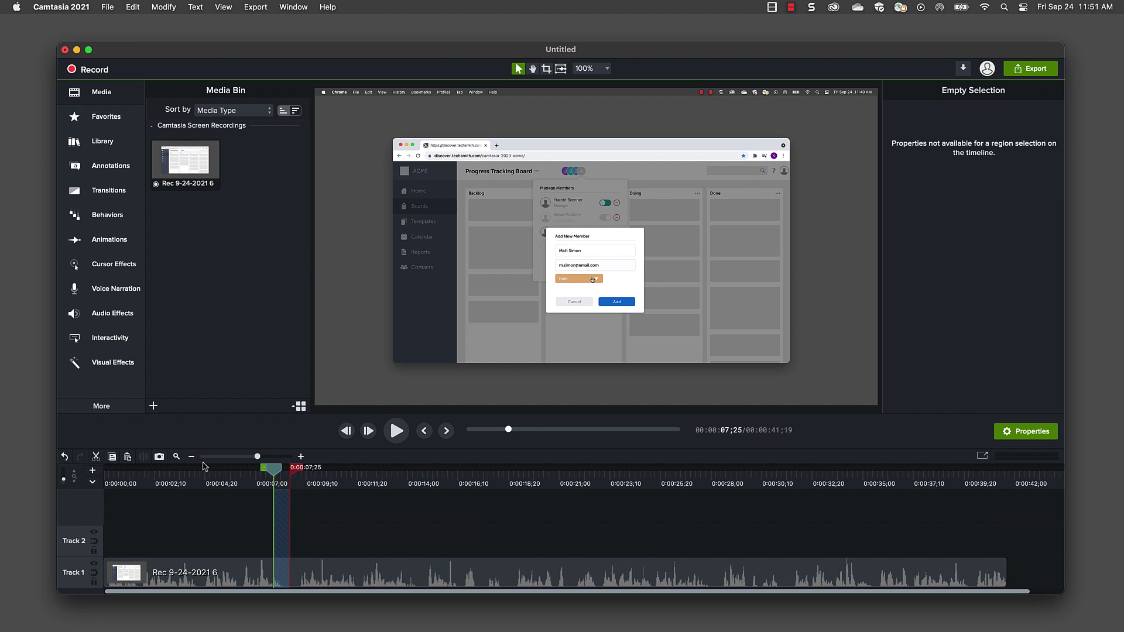
{"action": "left_click", "coordinate": [96, 457]}
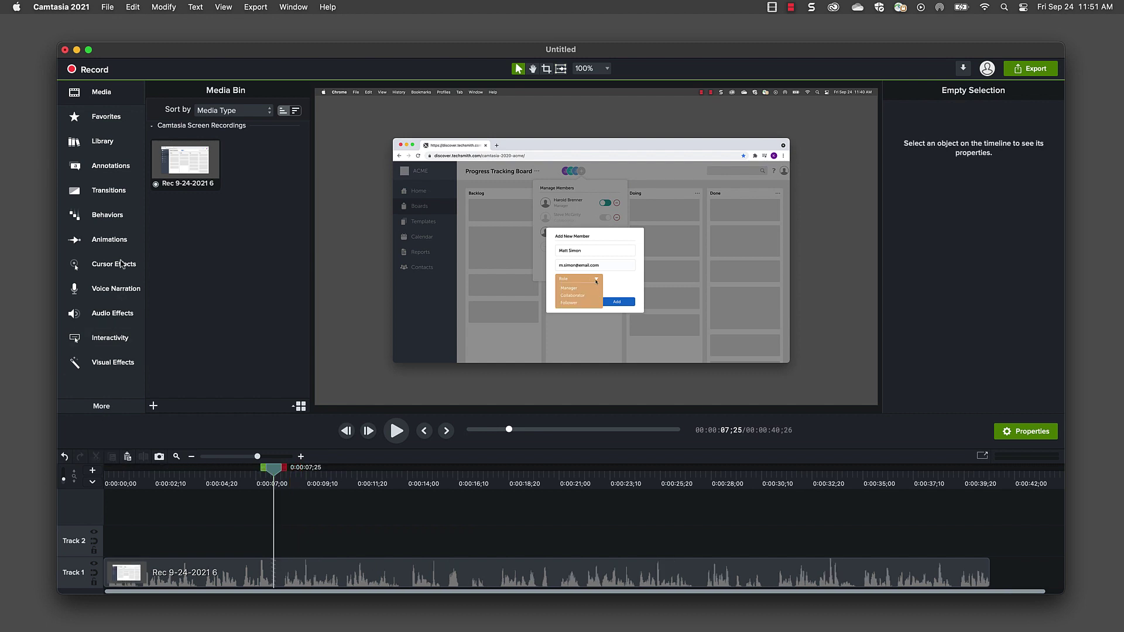
- Add a Fade transition at the clip's start and separate its video and audio
{"action": "left_click", "coordinate": [108, 190]}
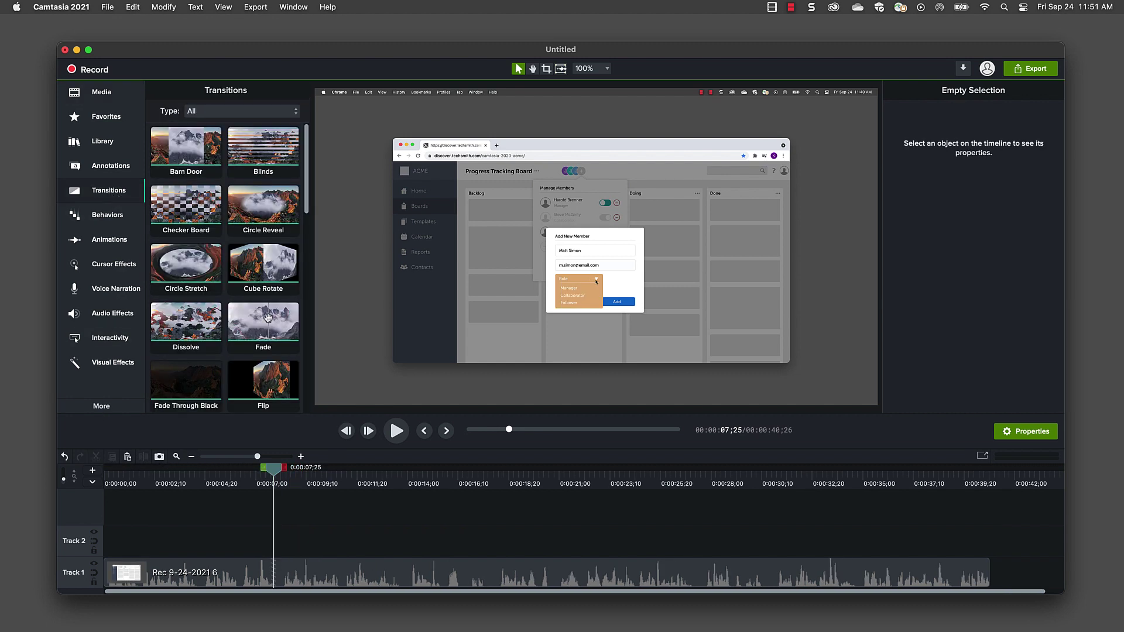
{"action": "left_click_drag", "start_coordinate": [267, 318], "coordinate": [154, 574]}
{"action": "right_click", "coordinate": [285, 580]}
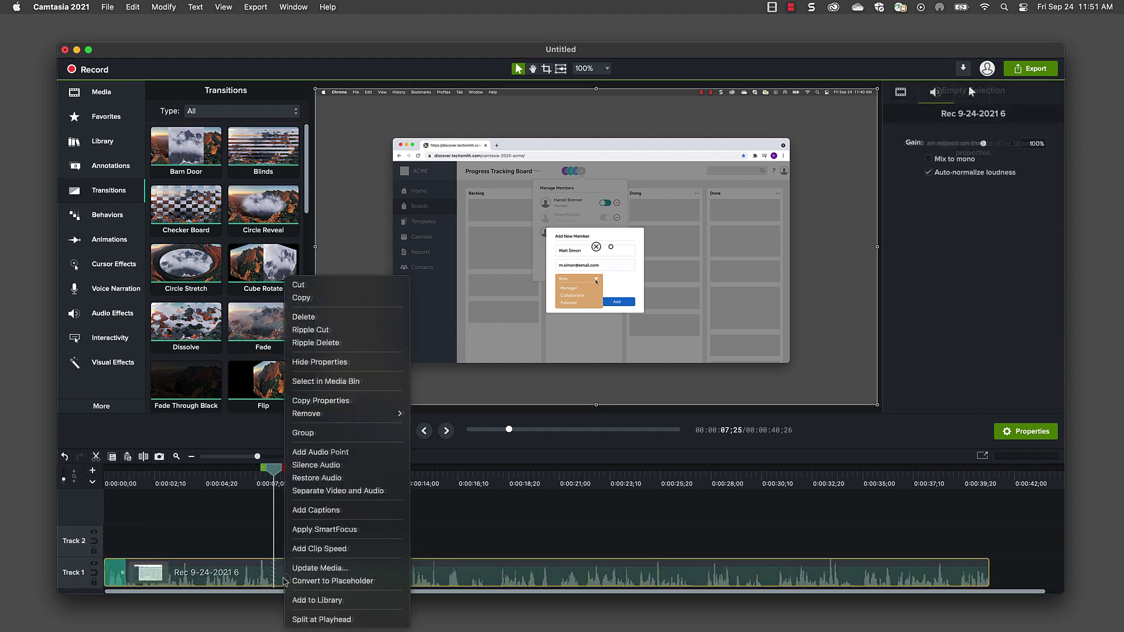
{"action": "left_click", "coordinate": [304, 492]}
{"action": "left_click", "coordinate": [99, 152]}
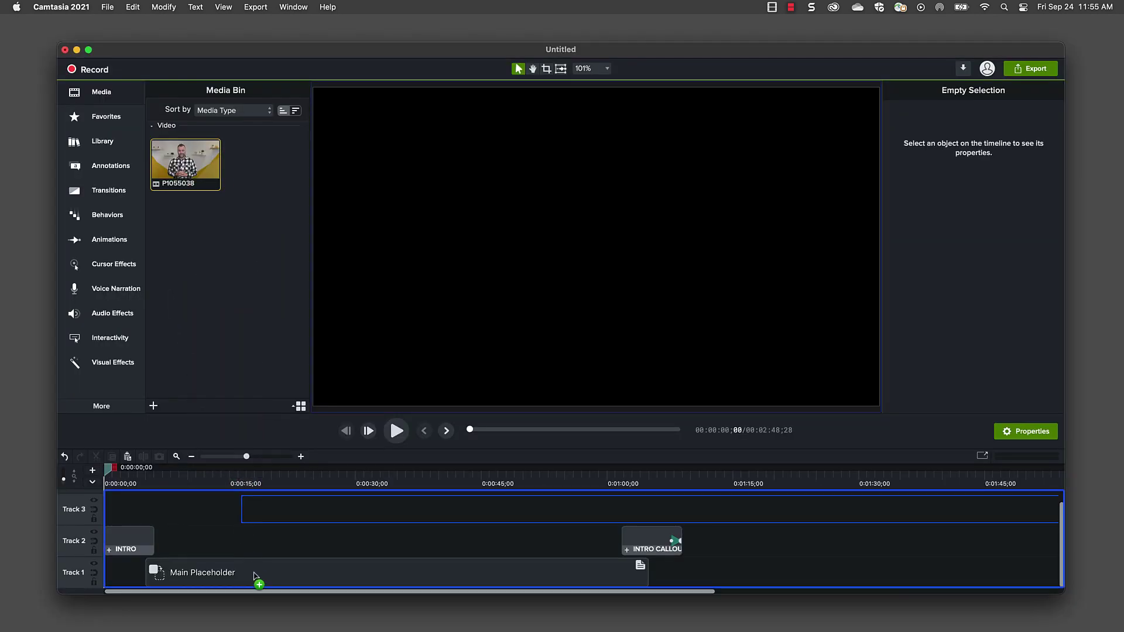
- Ripple-replace the Main Placeholder with P1055038 and play the roughly 2:13 project
{"action": "left_click_drag", "start_coordinate": [256, 580], "coordinate": [265, 584]}
{"action": "key", "text": "space"}
{"action": "left_click", "coordinate": [207, 544]}
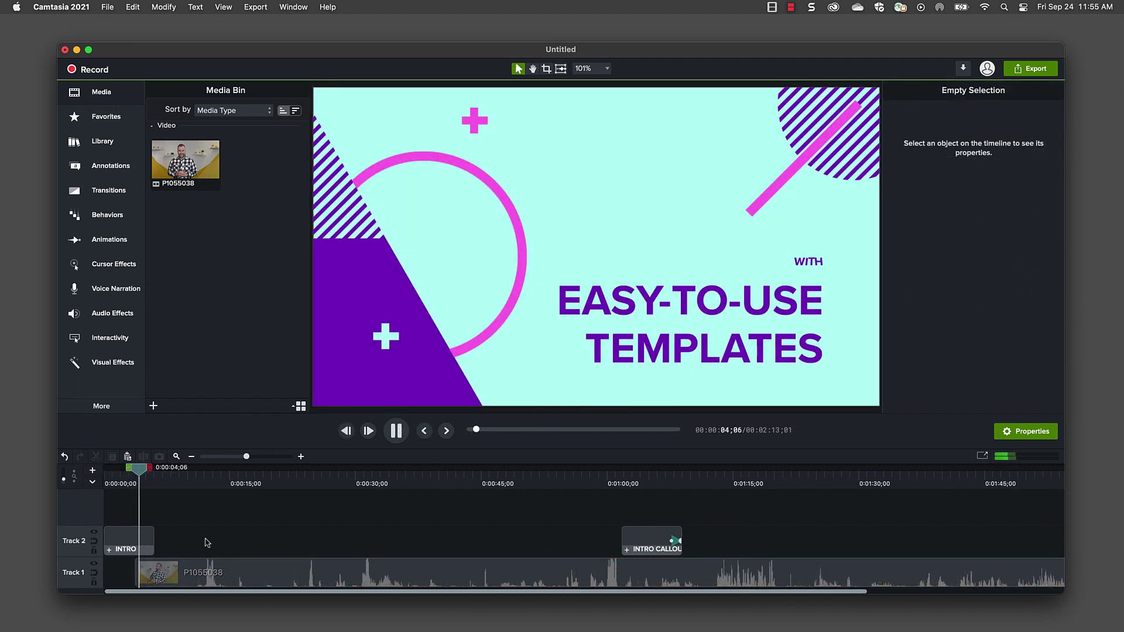